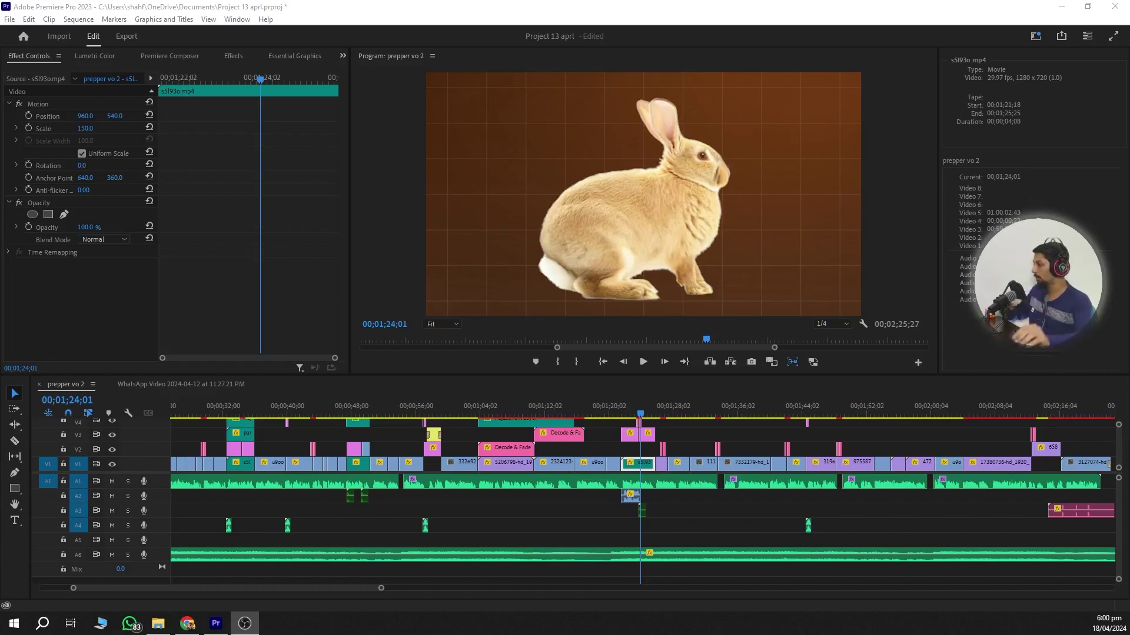
- Zoom into the chicken clip and play it through to the rabbit shot
key("equal")
key("equal")
key("equal")
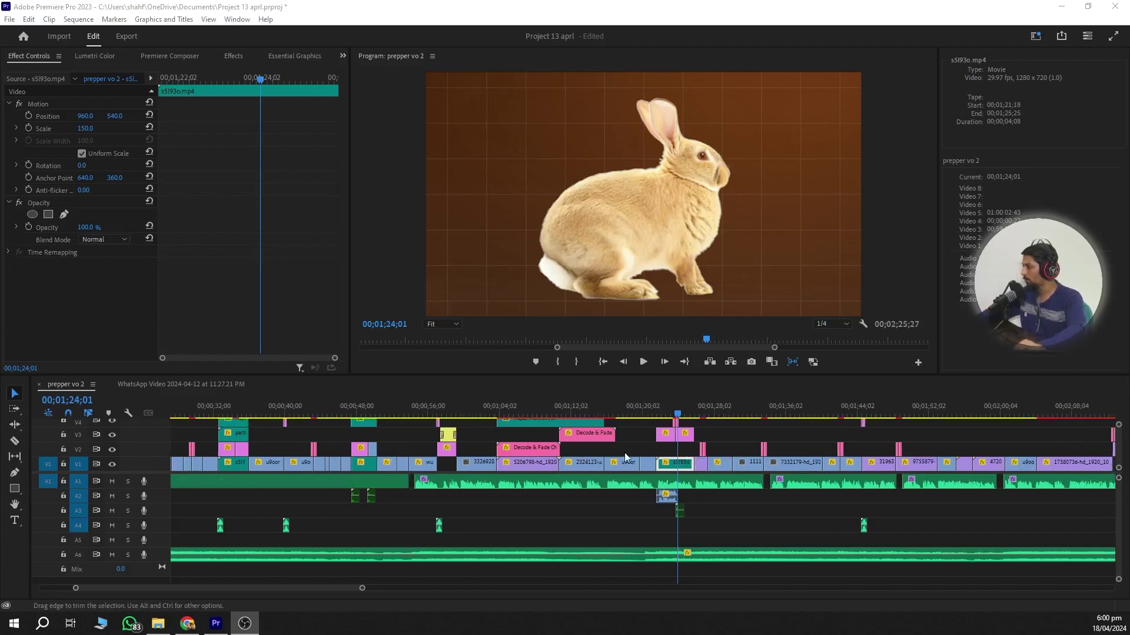
key("Up")
key("Up")
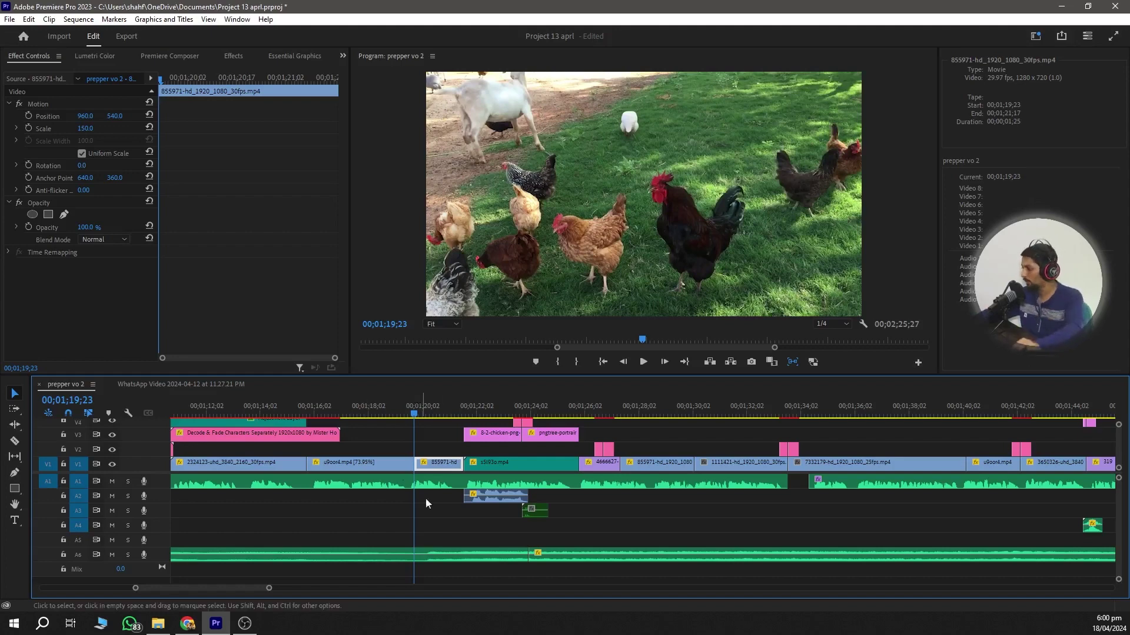
left_click(579, 517)
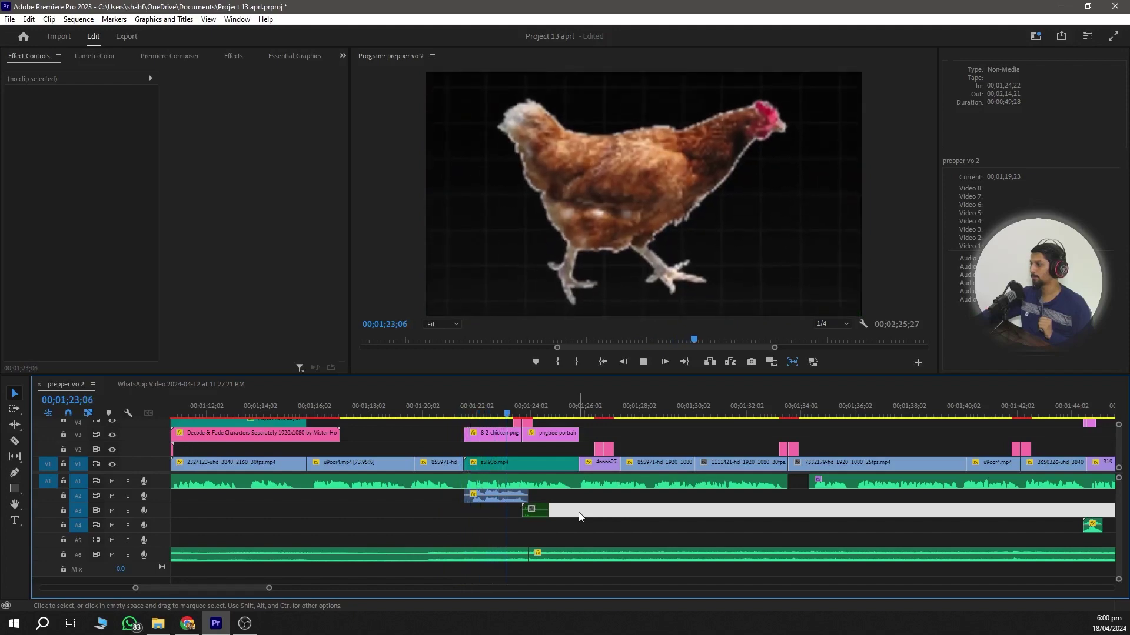
key("space")
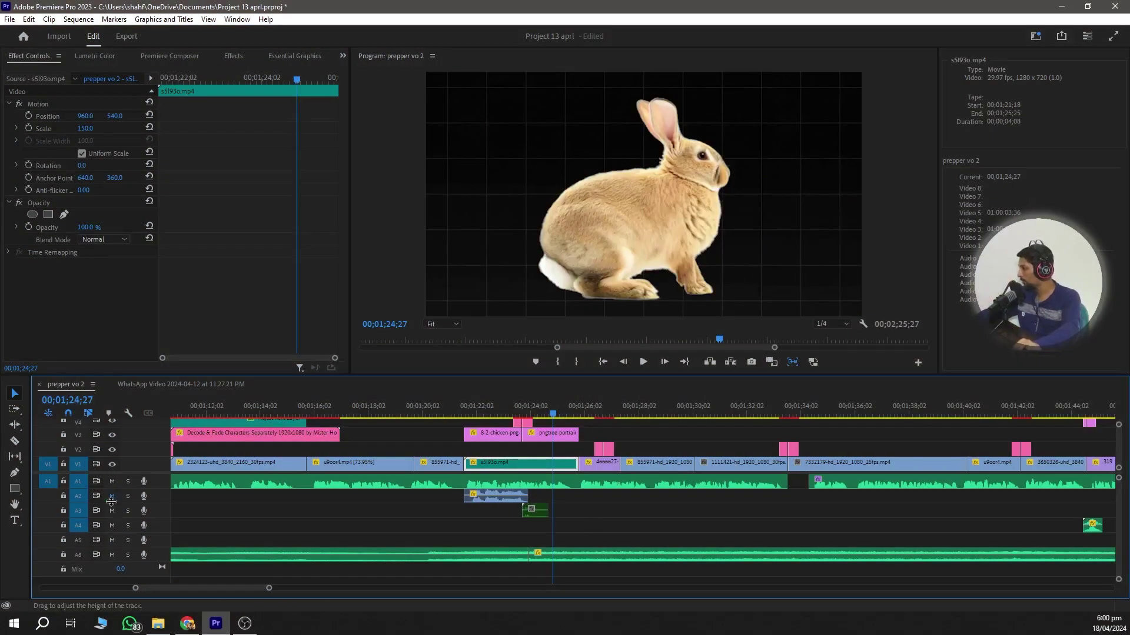
- Mute audio tracks A2 and A3, replay the chicken-to-rabbit section, then open the WhatsApp Video sequence
left_click(112, 496)
left_click(111, 510)
left_click(426, 413)
key("space")
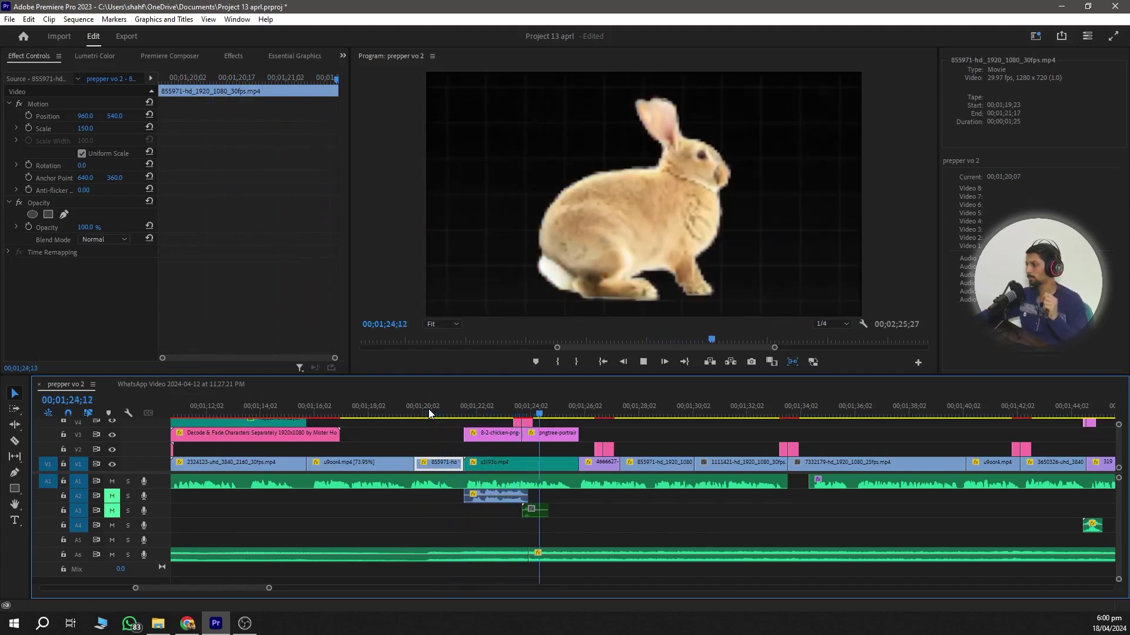
key("space")
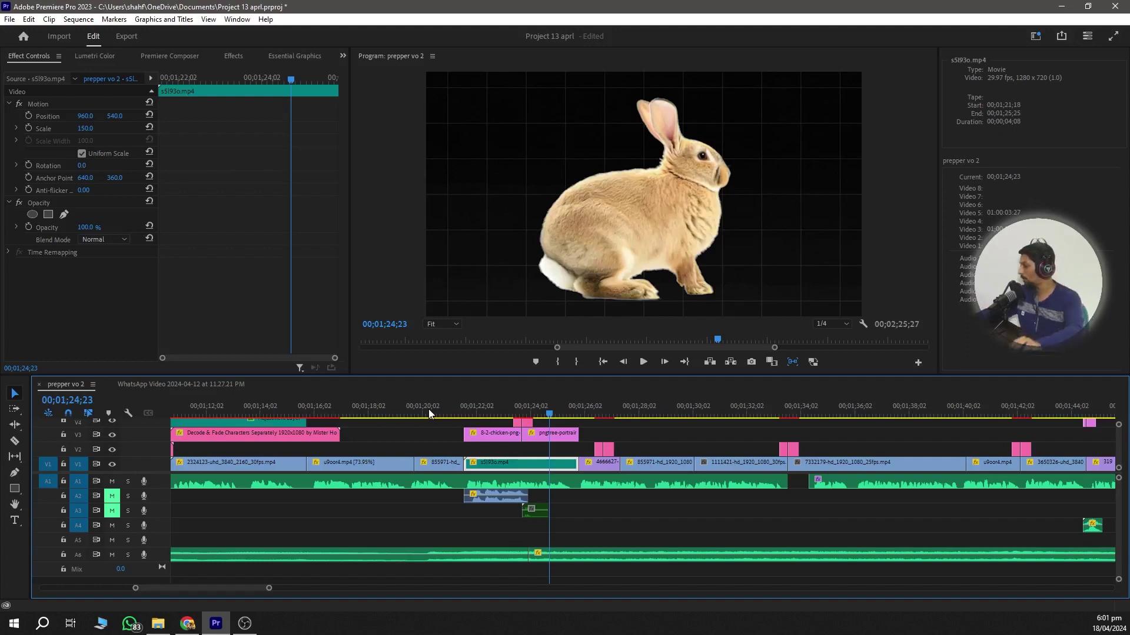
left_click(166, 386)
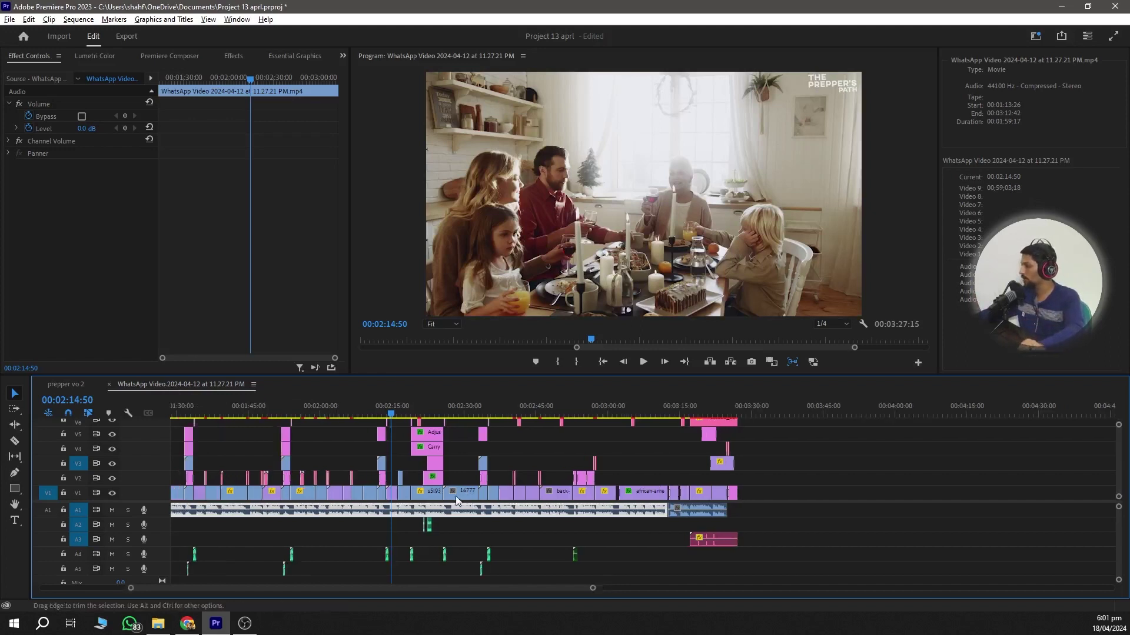
- Play the reference from about 2:17 to the Carry Defensive Weapons title, then scrub the 2:18 boxing shot
scroll(293, 434, "up", 5)
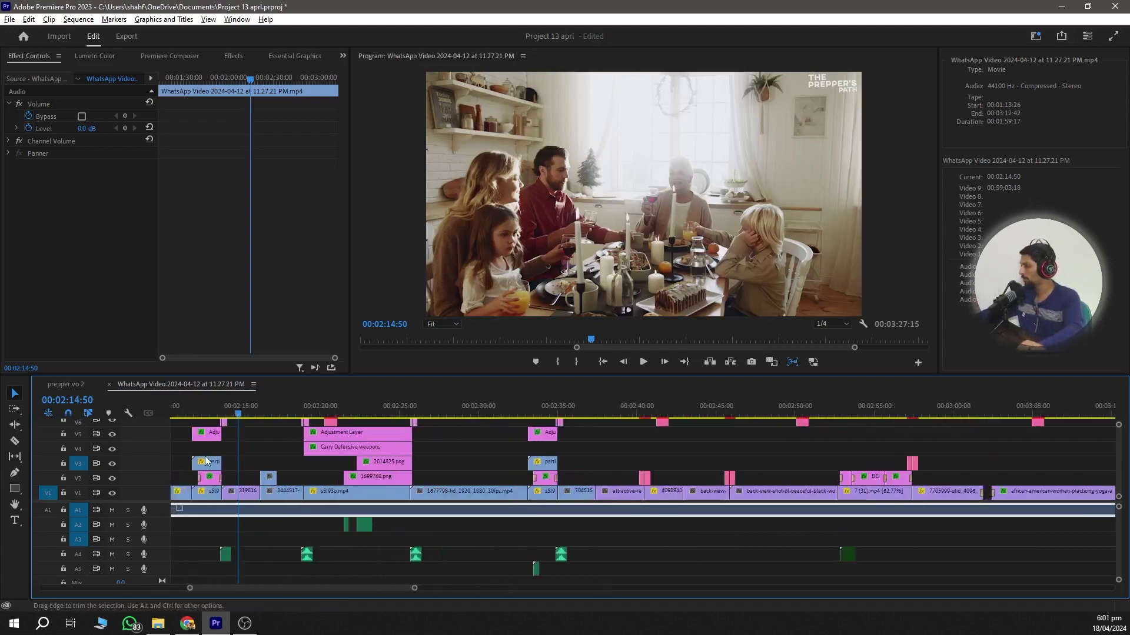
left_click(340, 415)
key("space")
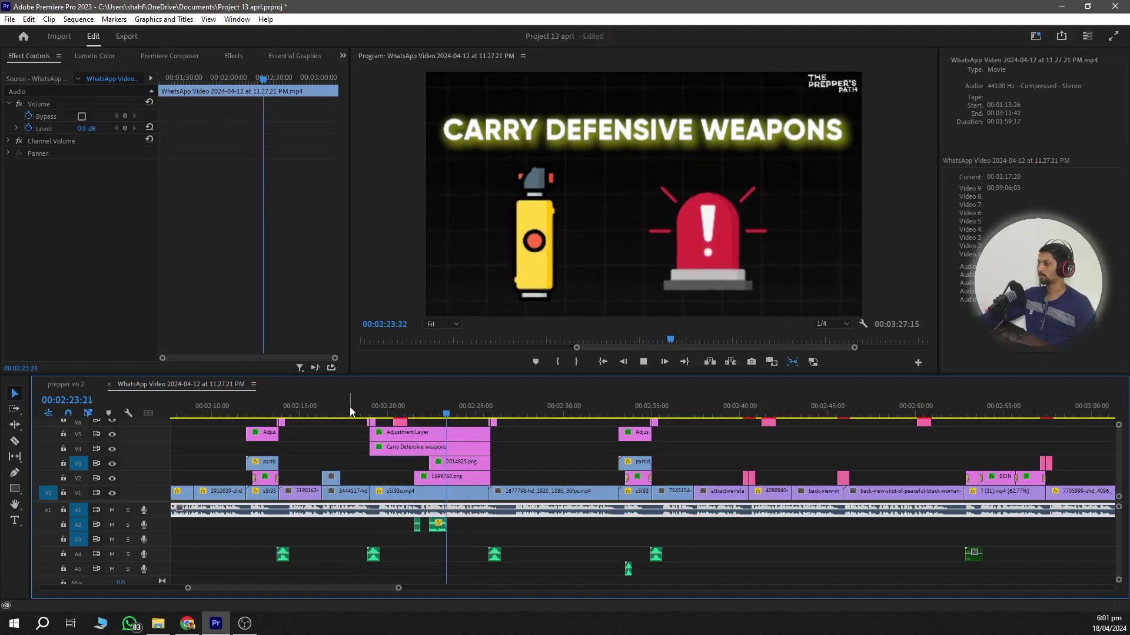
key("space")
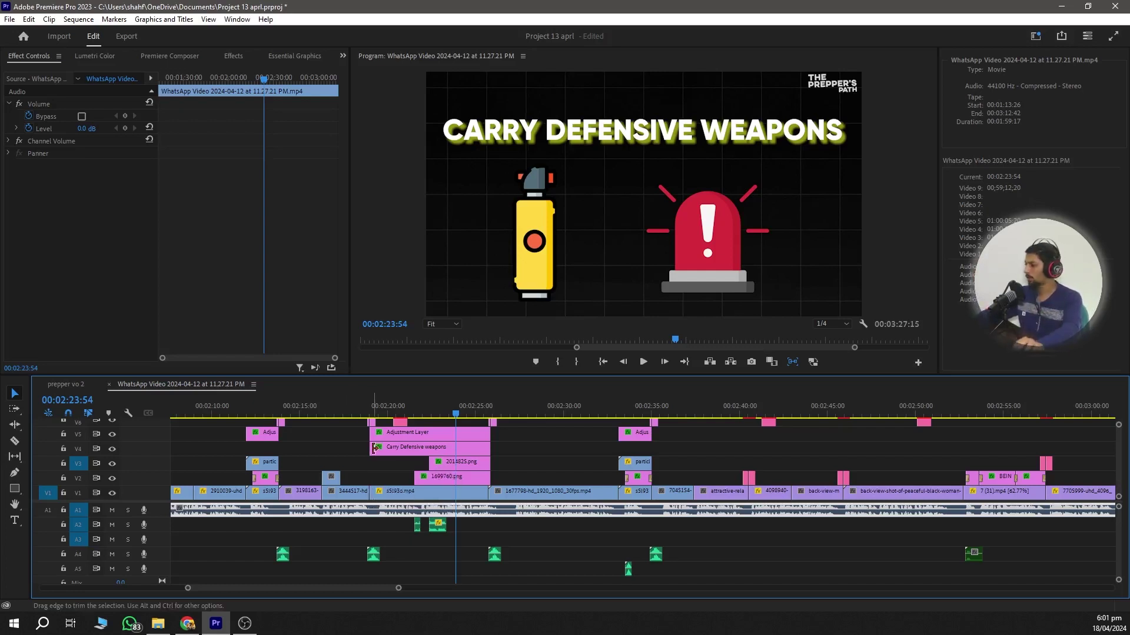
left_click(355, 415)
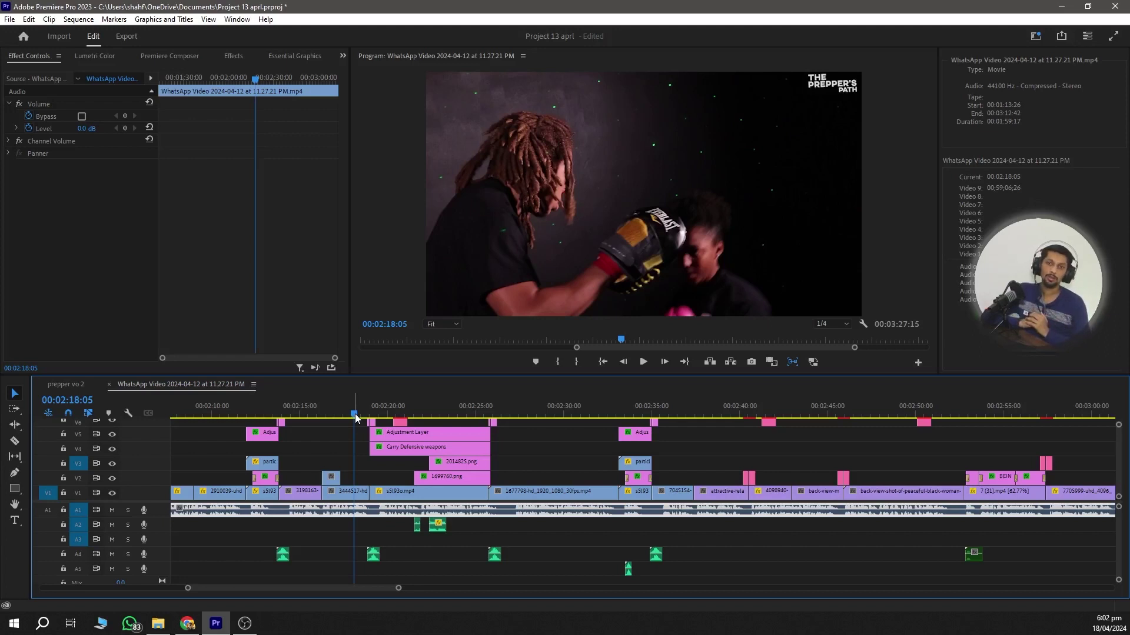
left_click_drag(355, 419, 362, 418)
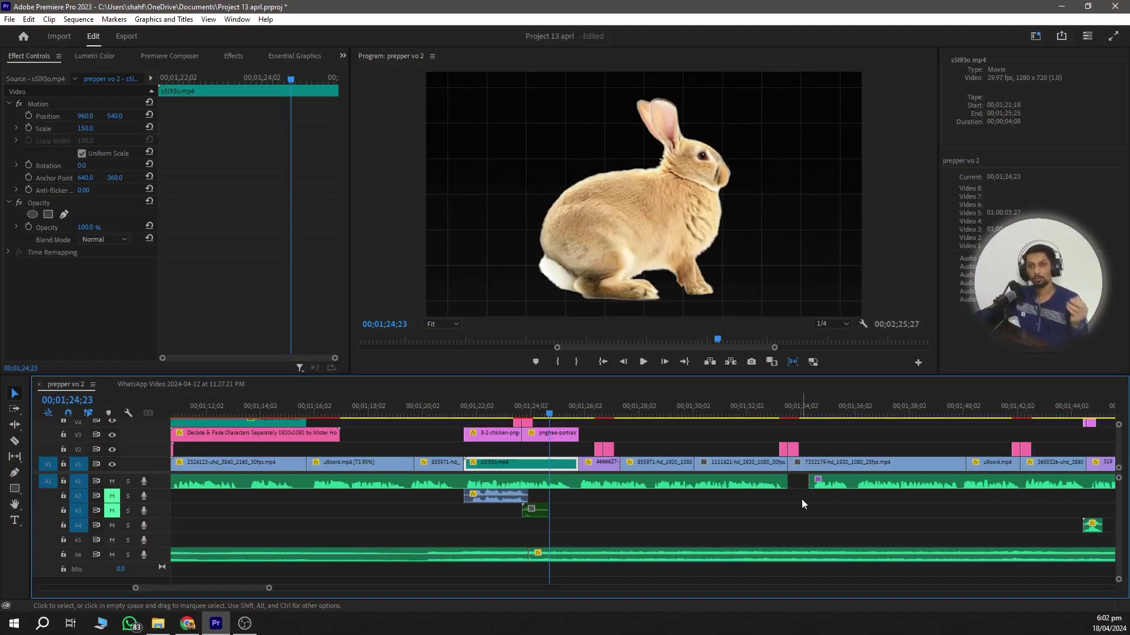
- Zoom out to the whole sequence, then zoom into the start and place the playhead at 00;00;11;10
key("minus")
key("minus")
left_click(317, 482)
scroll(294, 524, "up", 3)
scroll(297, 523, "up", 2)
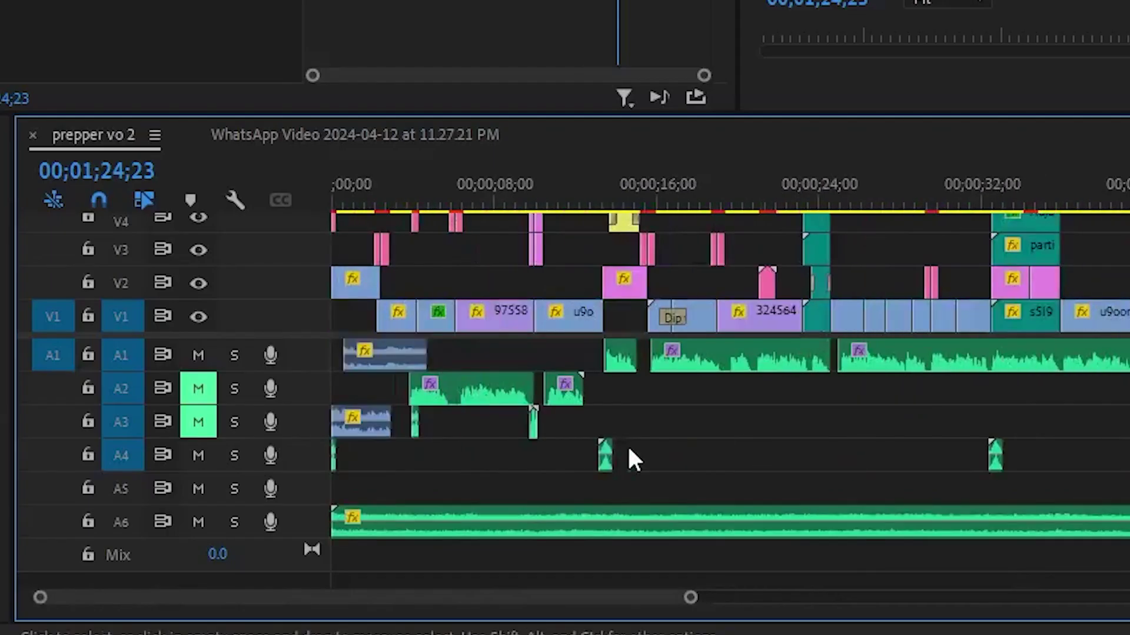
scroll(268, 482, "up", 2)
scroll(318, 464, "up", 2)
left_click(1046, 176)
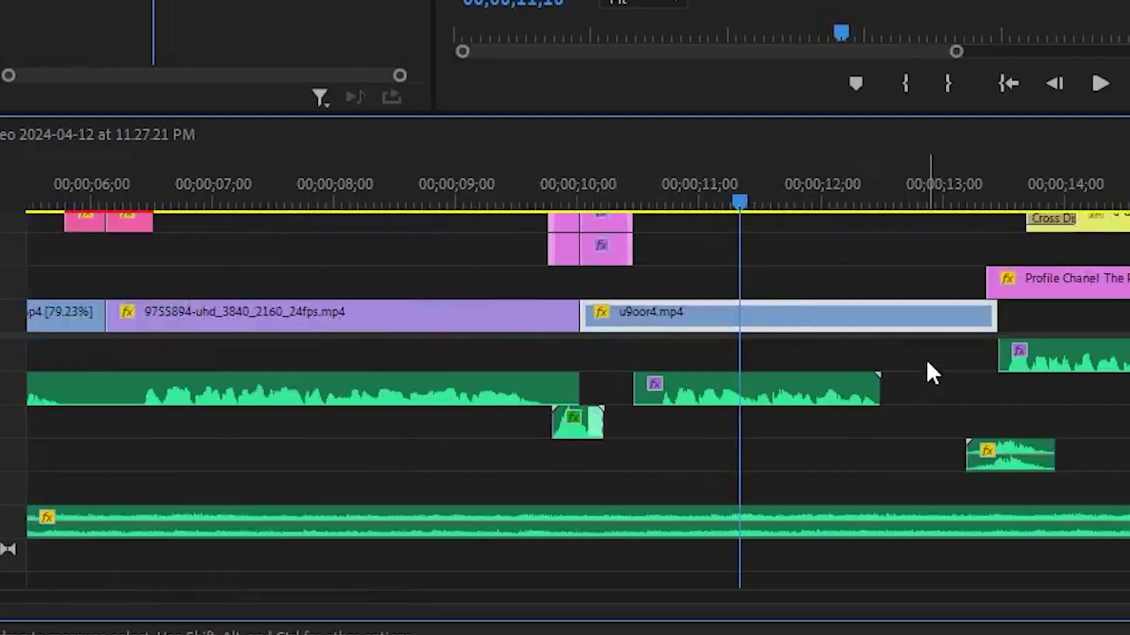
- Select the A2 gap and play back the strawberry greenhouse shot around 00;00;11
left_click(566, 490)
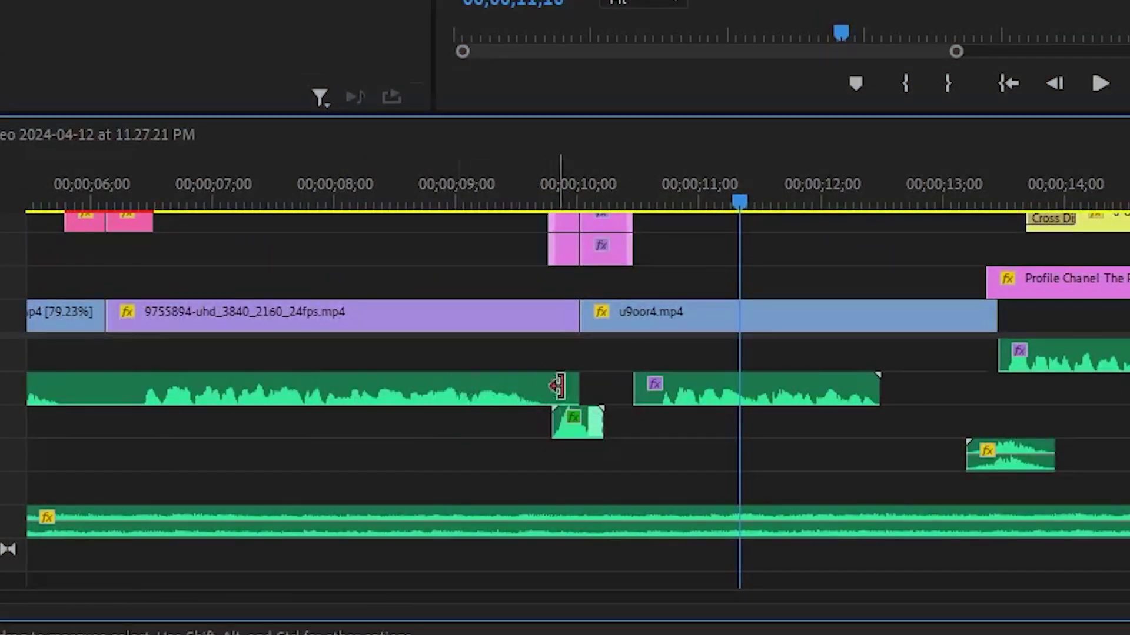
left_click(607, 389)
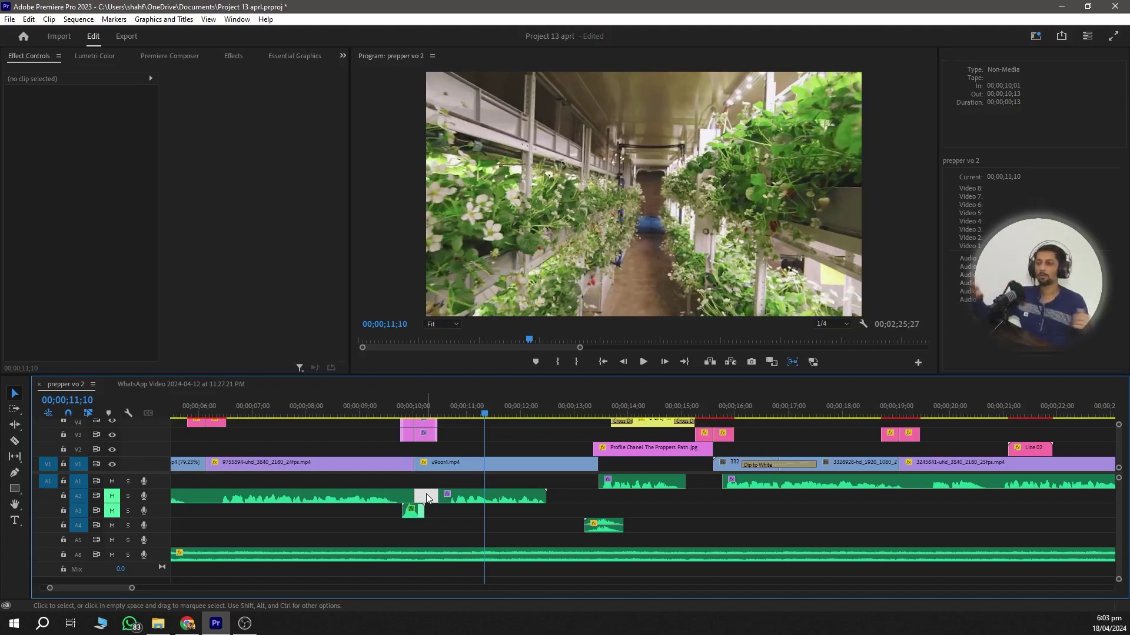
left_click(427, 498)
key("minus")
left_click(314, 417)
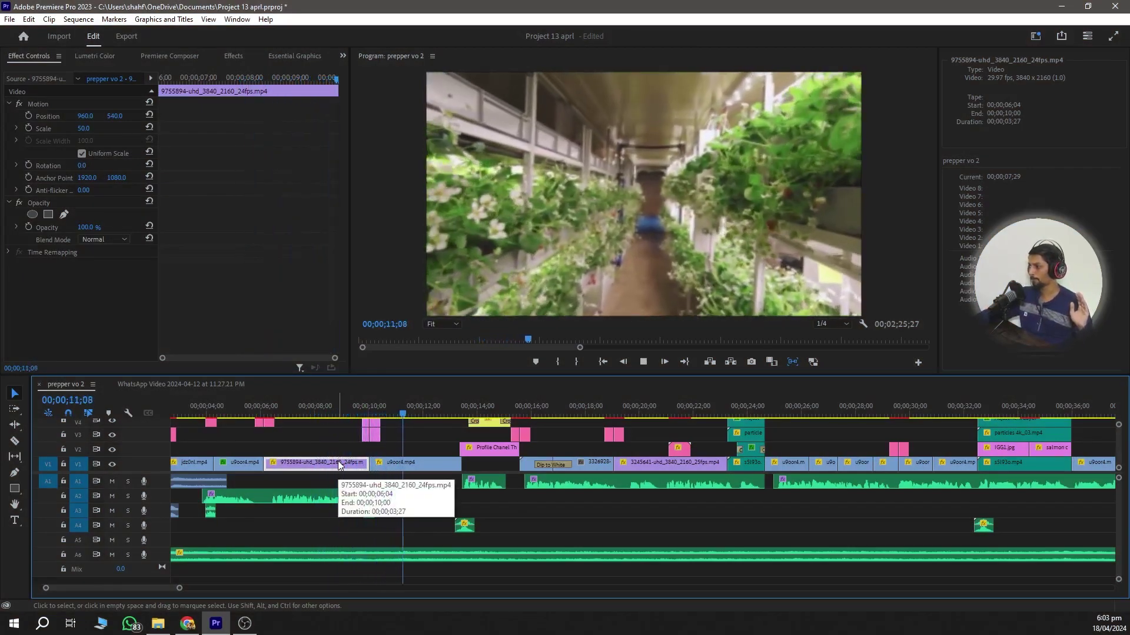
key("space")
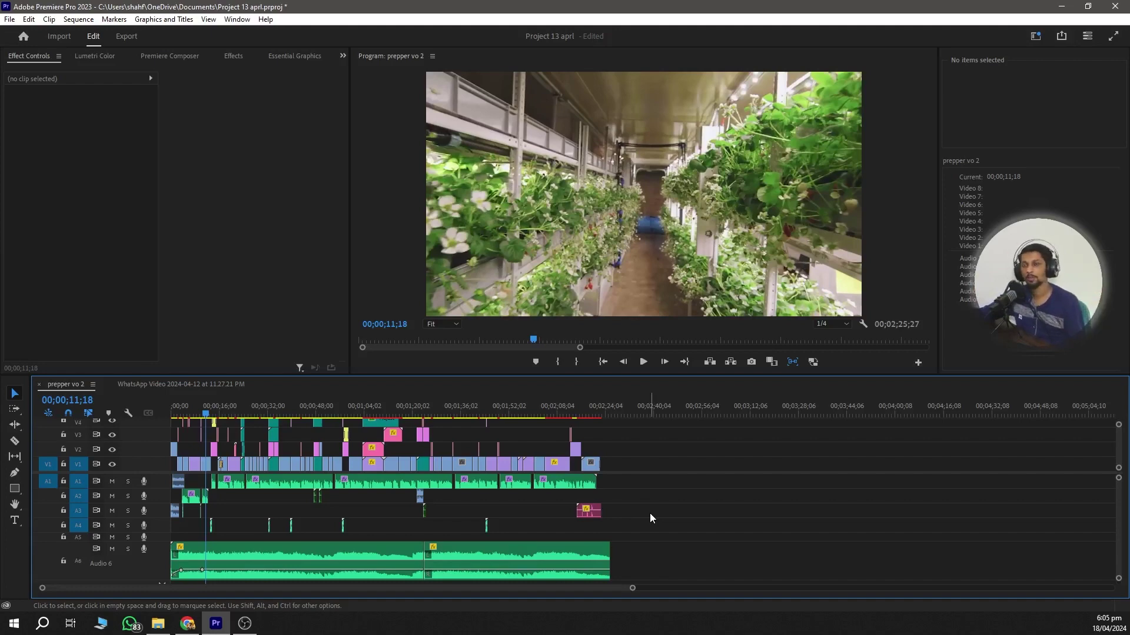
- Delete the left music clip from Audio 6
scroll(620, 517, "up", 3, "alt")
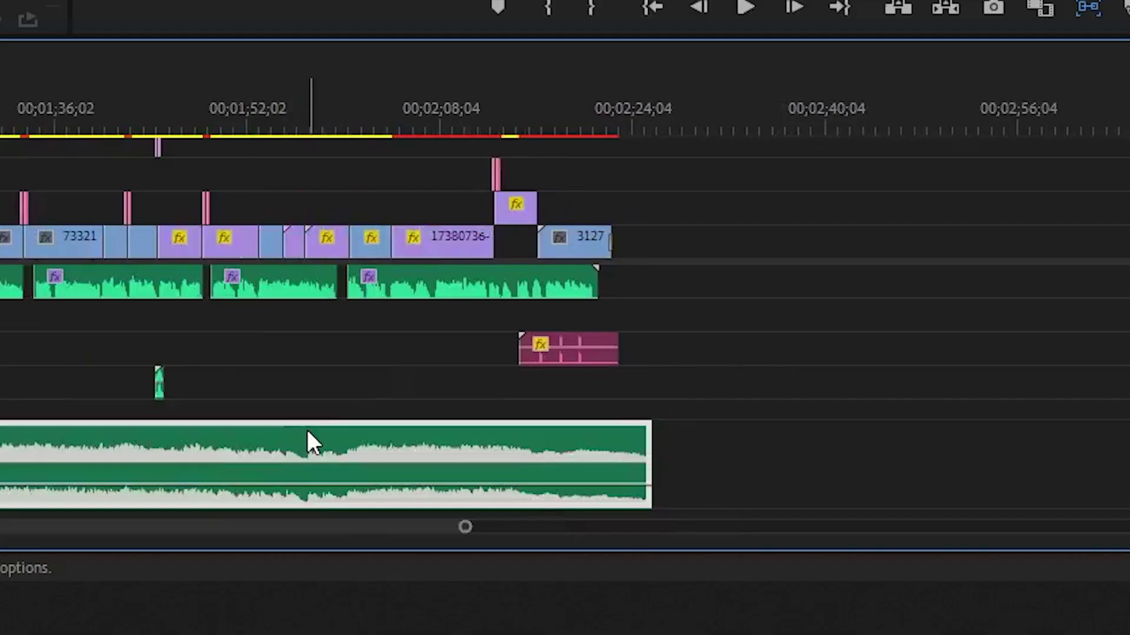
left_click(548, 406)
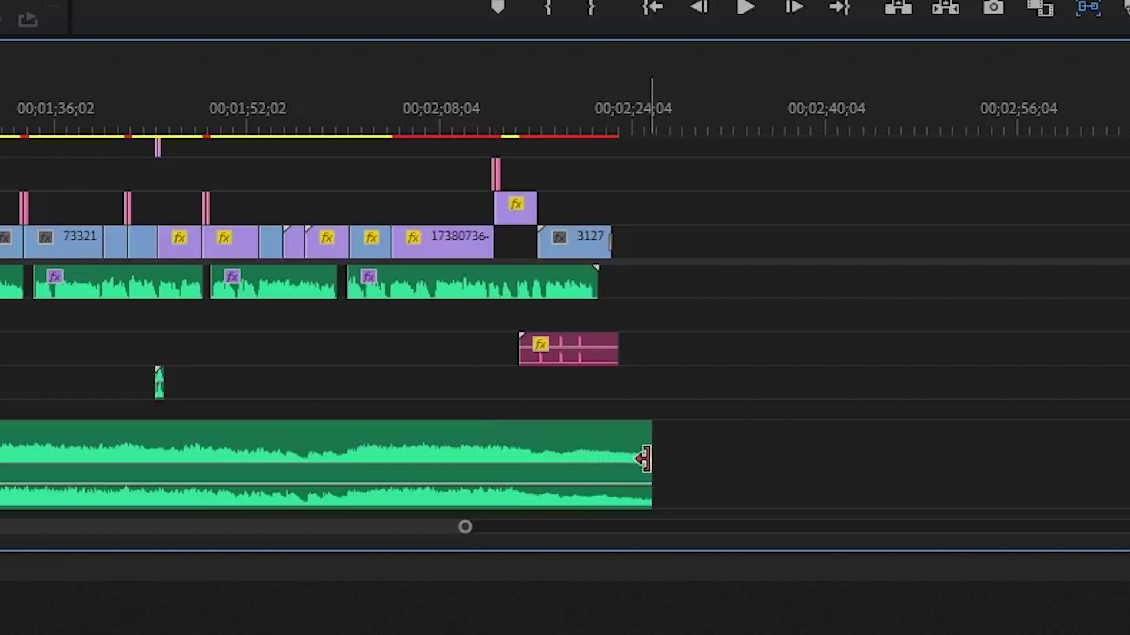
left_click(577, 116)
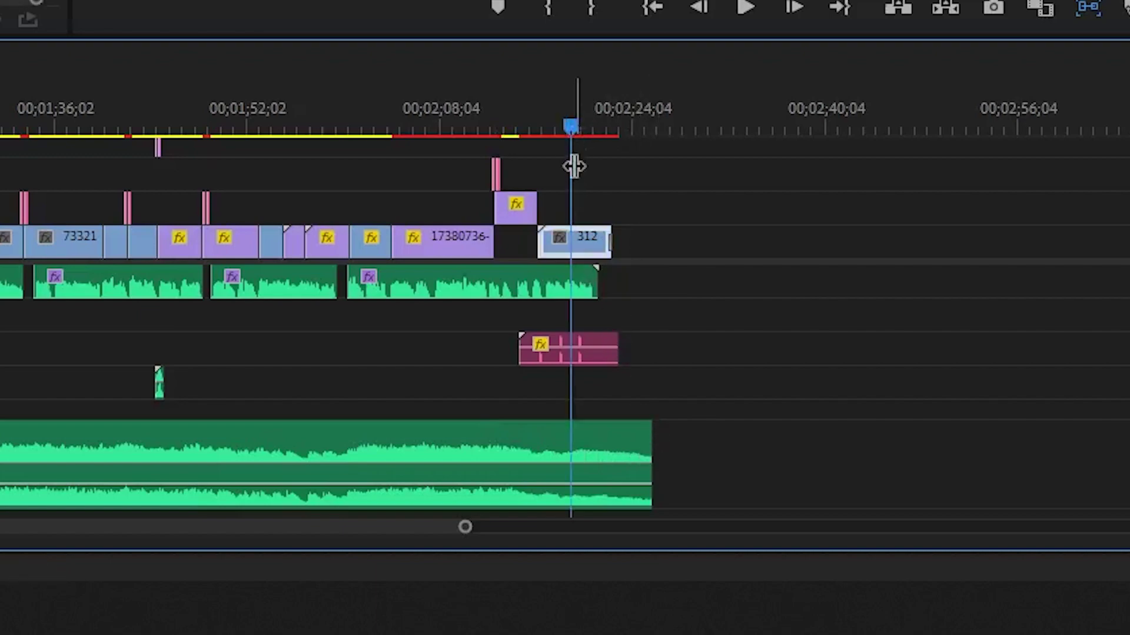
key("minus")
key("minus")
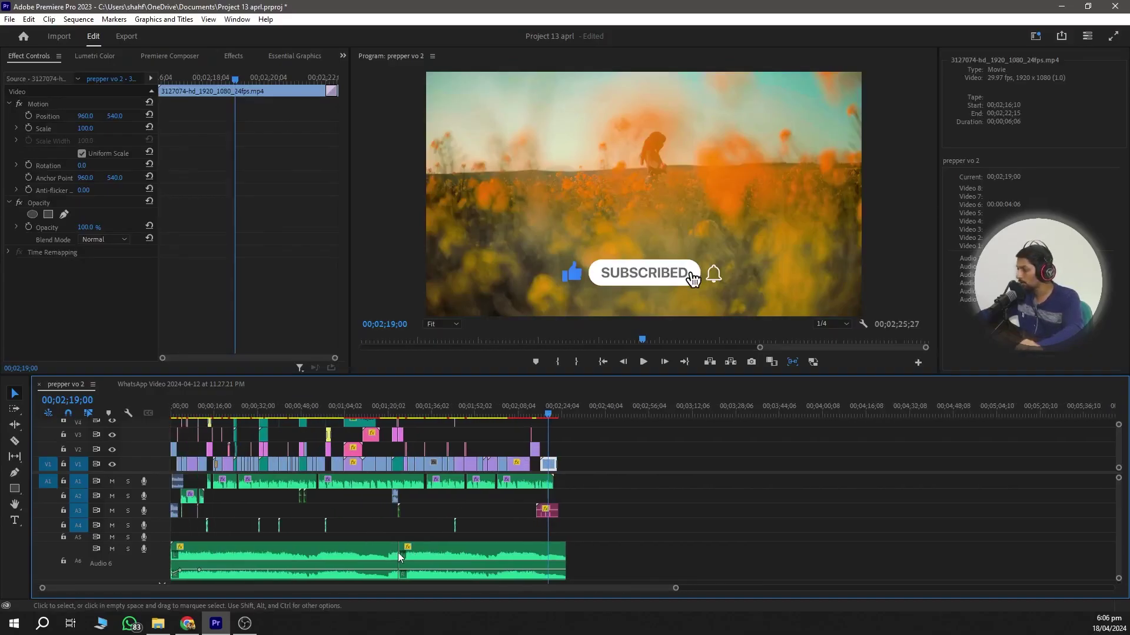
left_click(362, 554)
key("Delete")
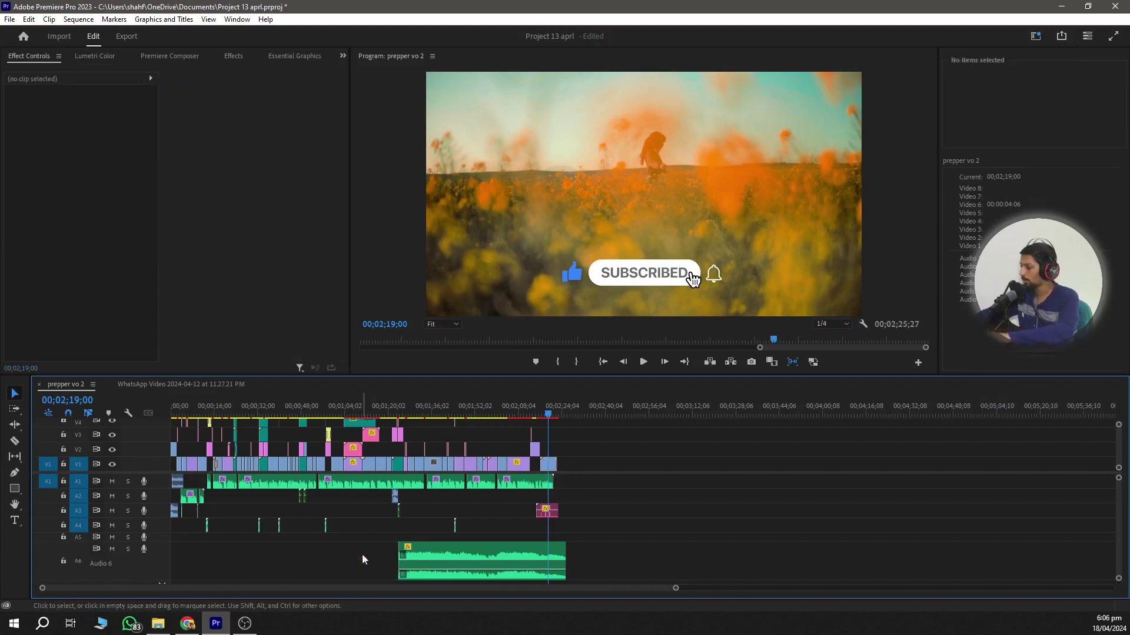
- Trim the Dark Alley Deals clip to end at 02;23;14 and play from 02;17;22 to check it
left_click_drag(398, 559, 322, 559)
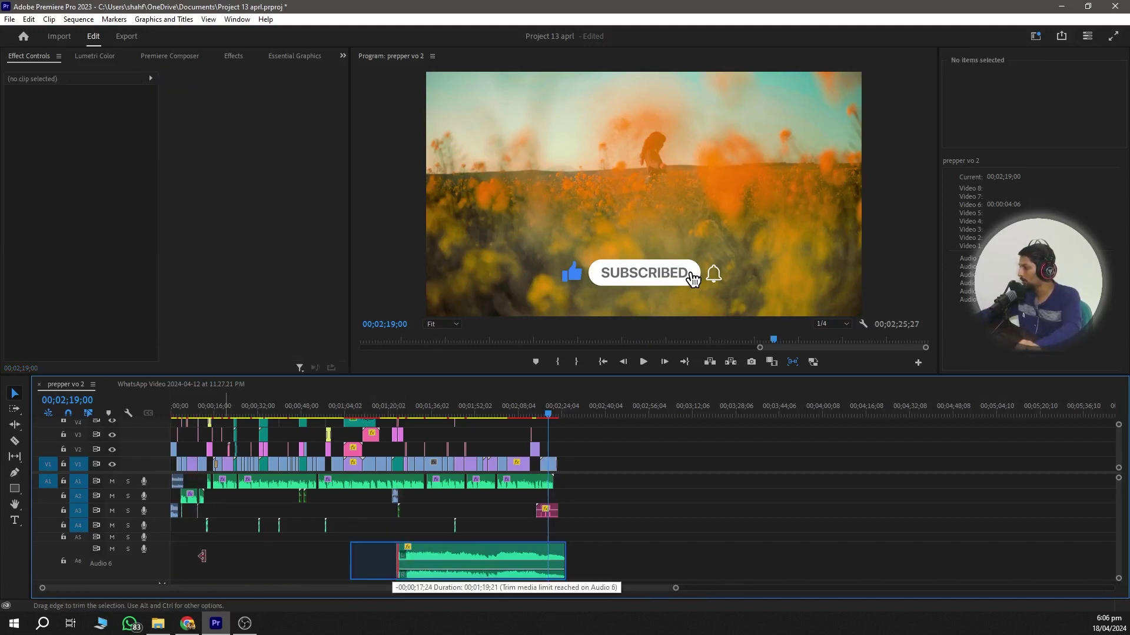
left_click(323, 559)
left_click(408, 551)
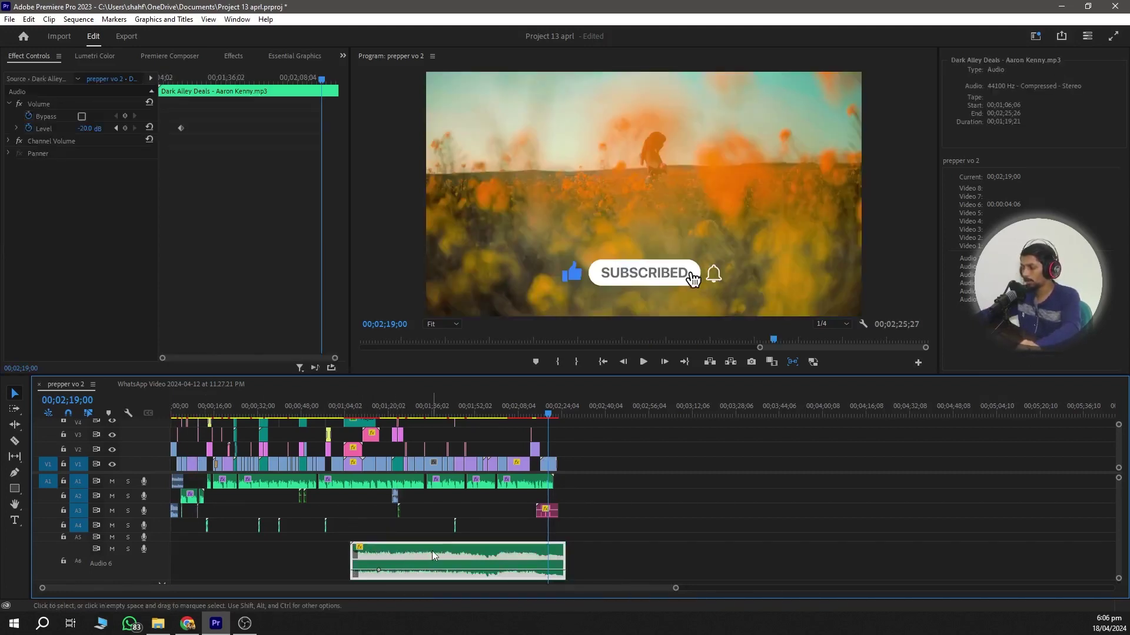
left_click_drag(563, 559, 644, 559)
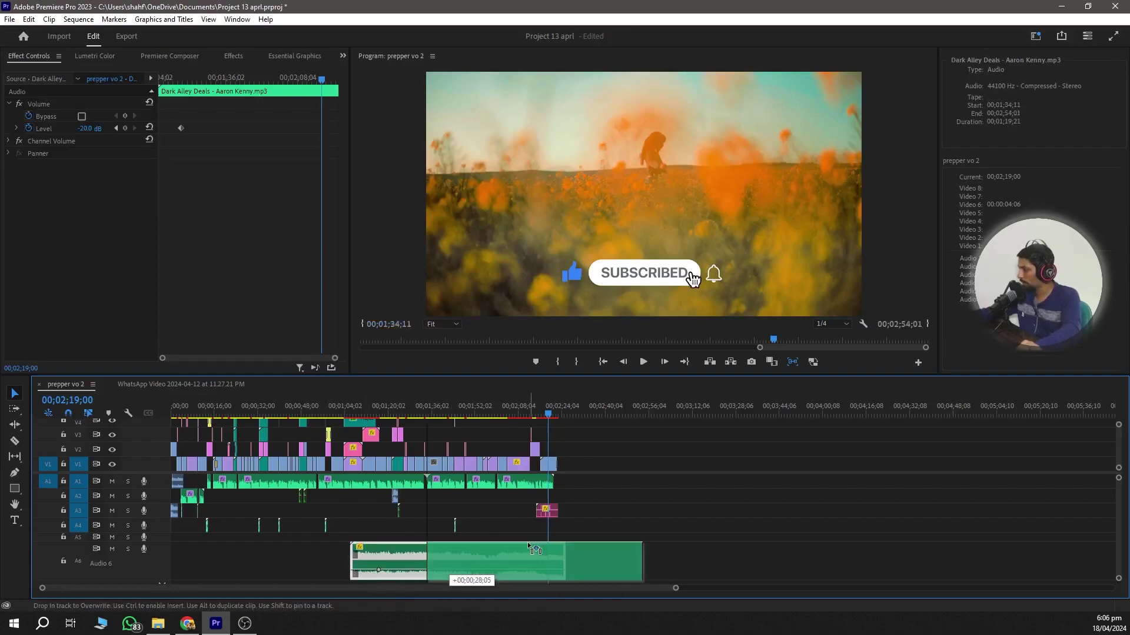
left_click_drag(732, 529, 569, 464)
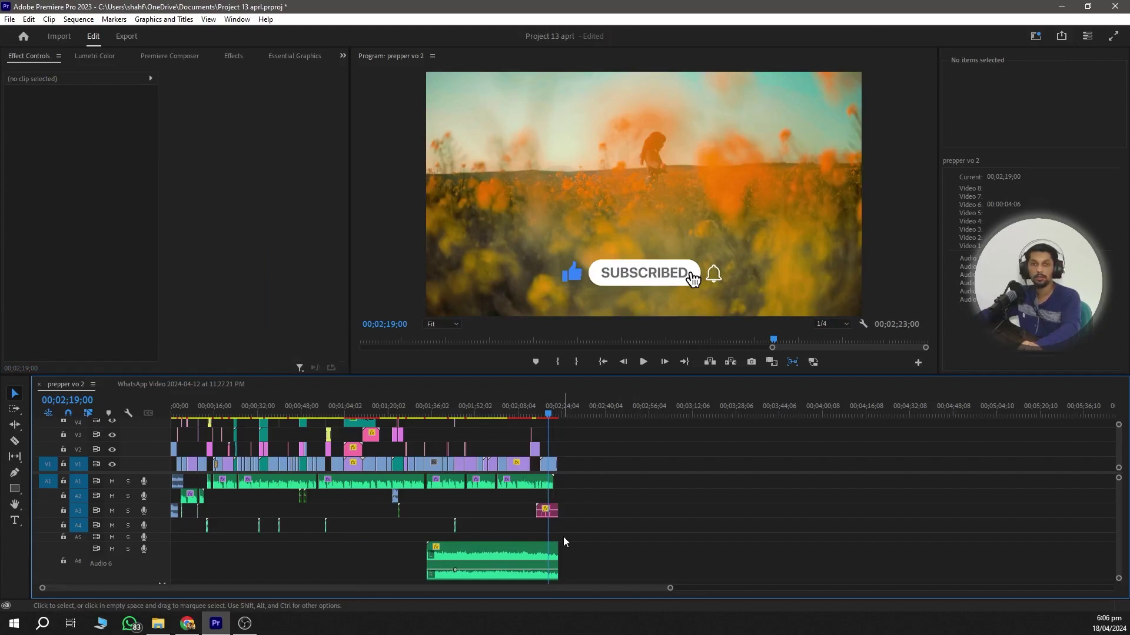
key("ctrl+z")
scroll(616, 551, "up", 5)
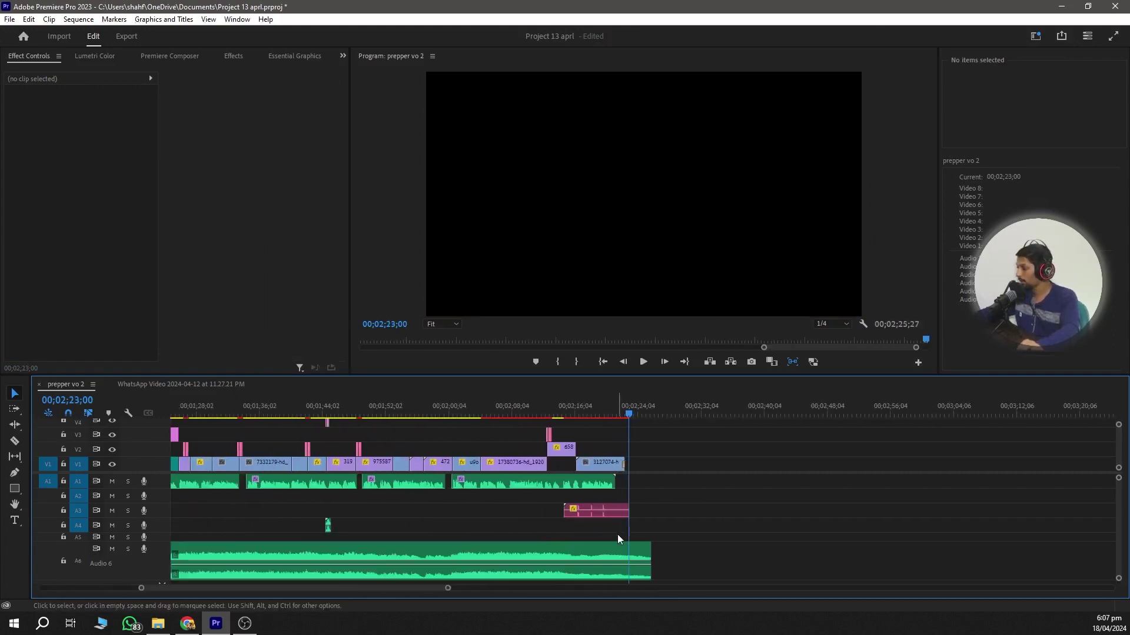
left_click_drag(650, 554, 632, 553)
left_click(589, 410)
key("space")
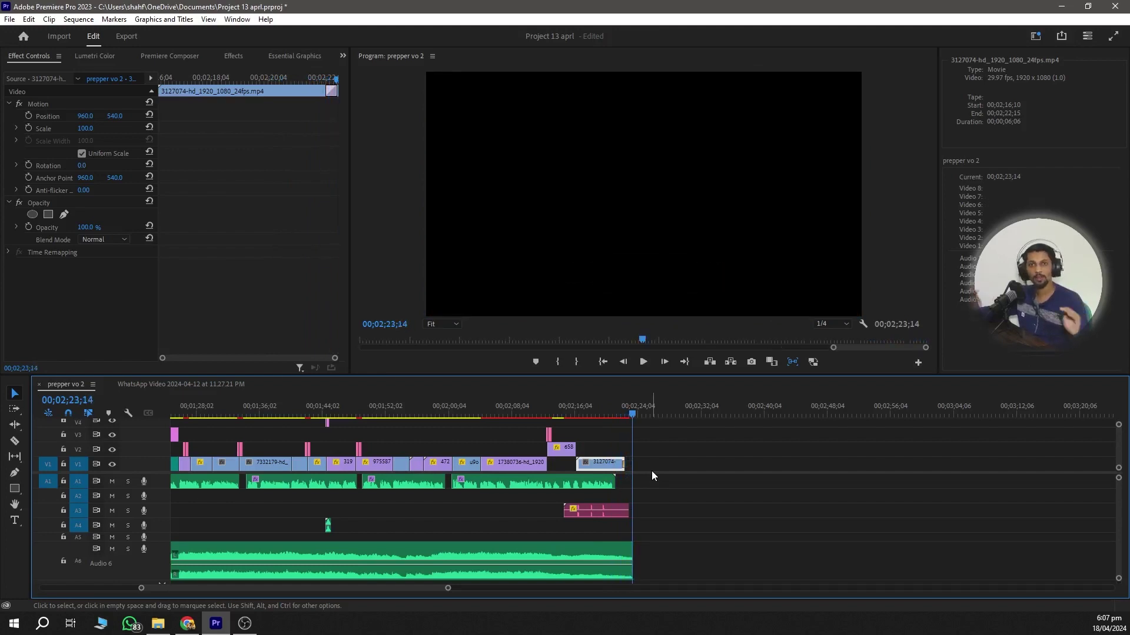
- Drag the Dark Alley Deals clip to the start of the sequence
scroll(652, 471, "down", 4)
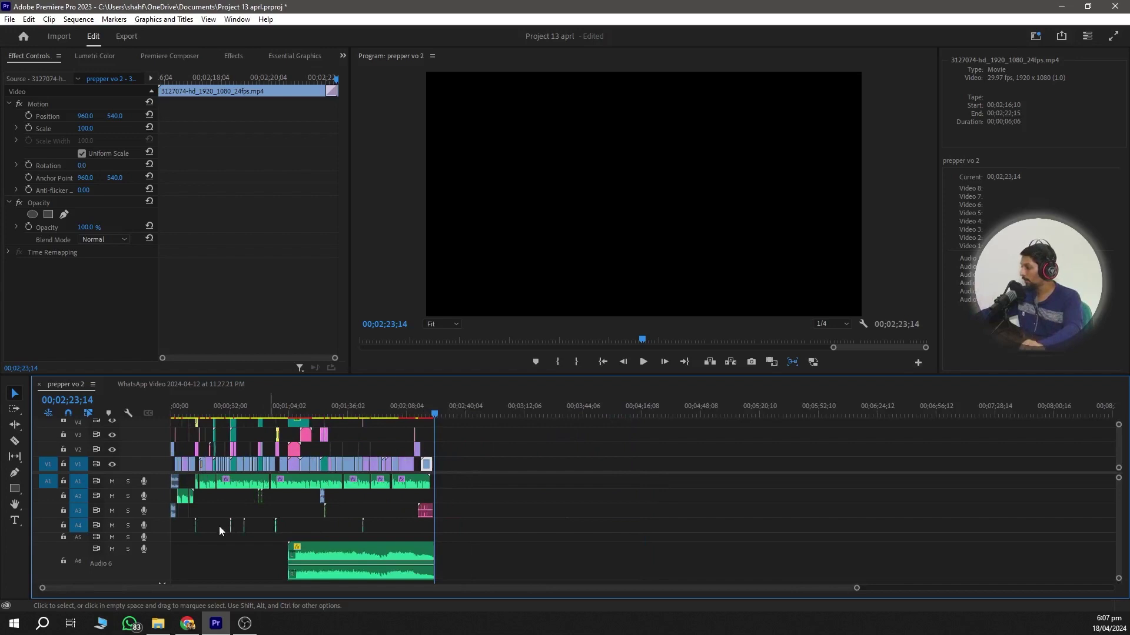
left_click_drag(356, 557, 219, 560)
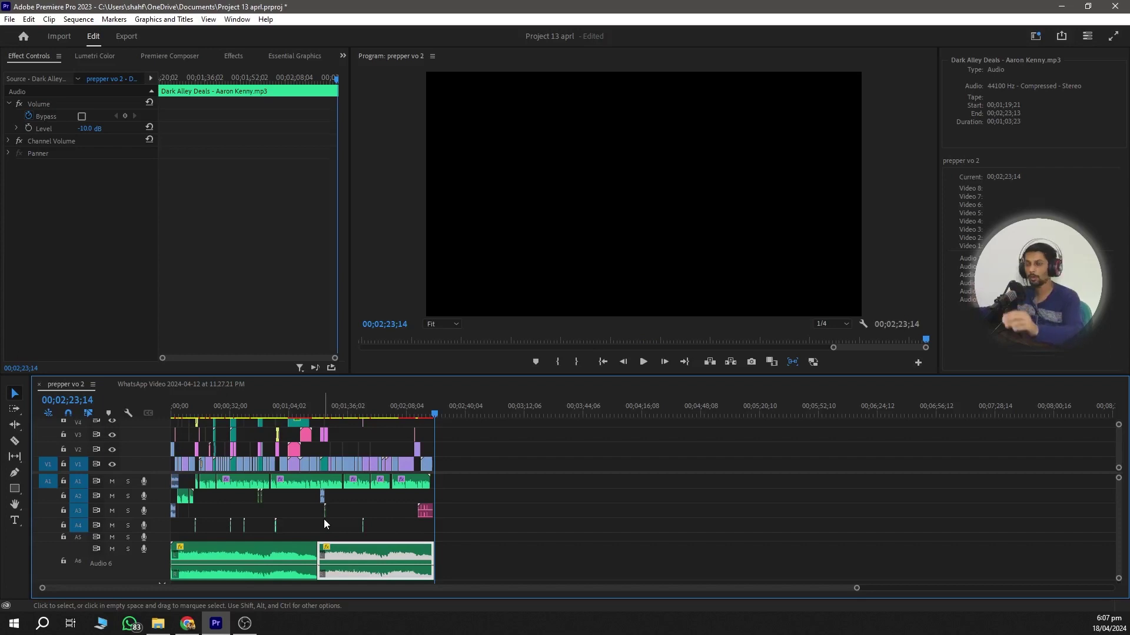
scroll(323, 524, "up", 3)
scroll(308, 532, "up", 3)
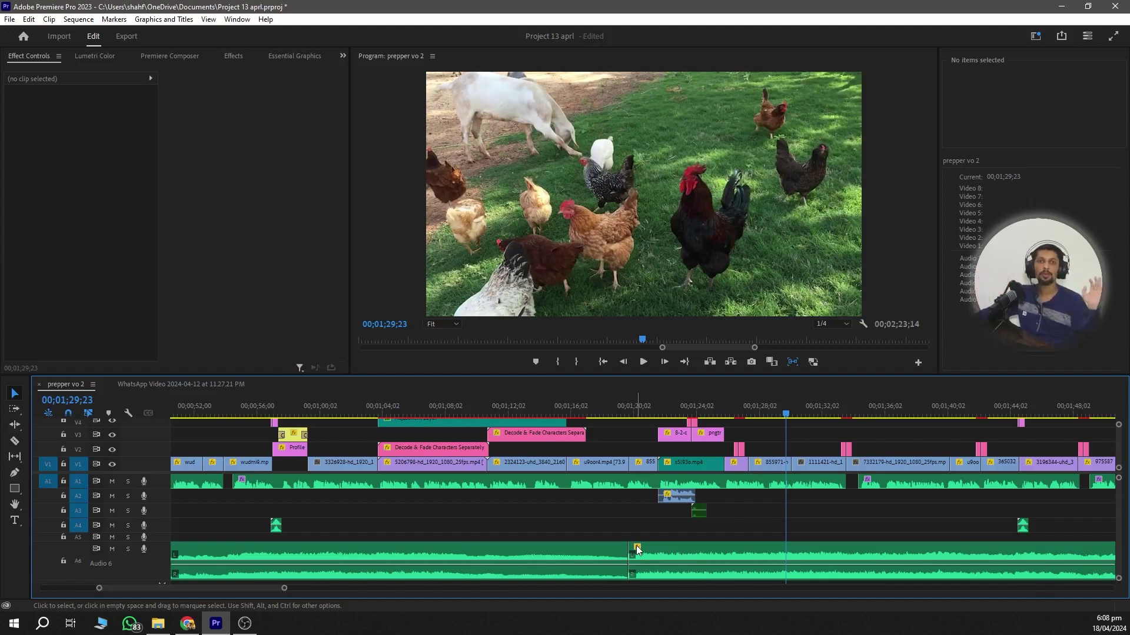
- Trim the first Audio 6 music clip to 00;00;56;26, then extend it to the 00;01;04 cut
scroll(310, 485, "up", 3)
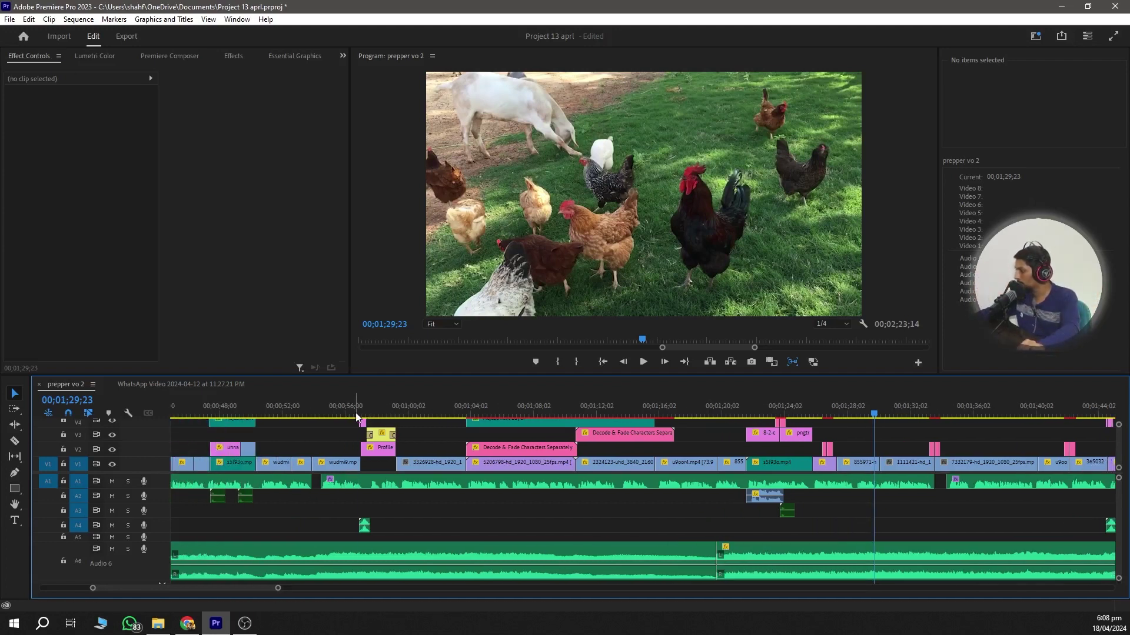
left_click(356, 415)
left_click(563, 548)
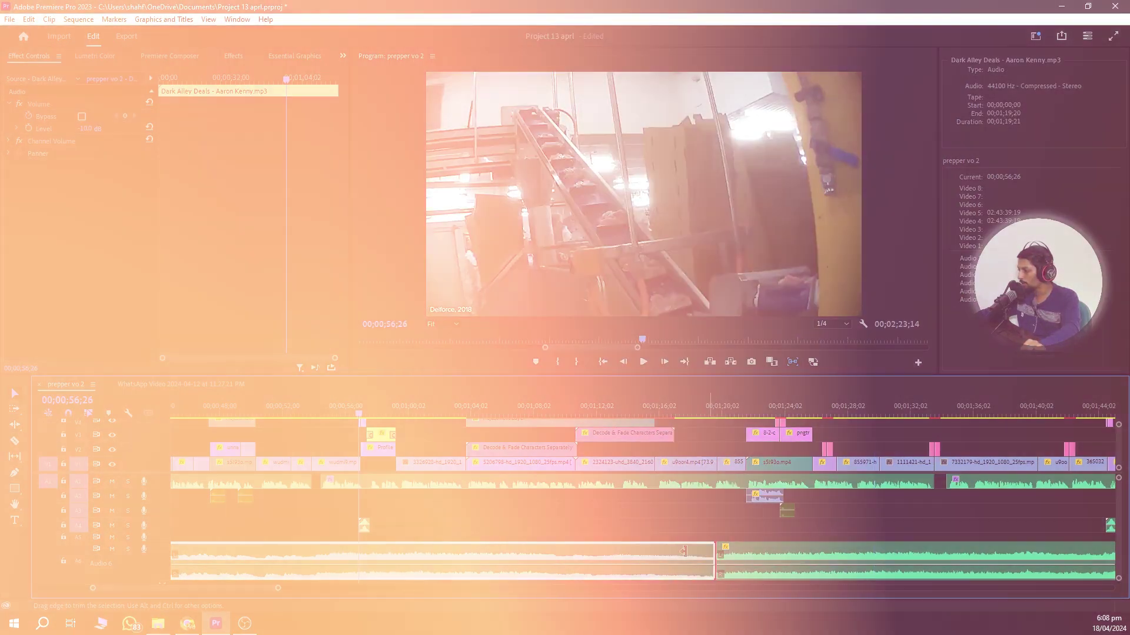
left_click_drag(714, 553, 359, 556)
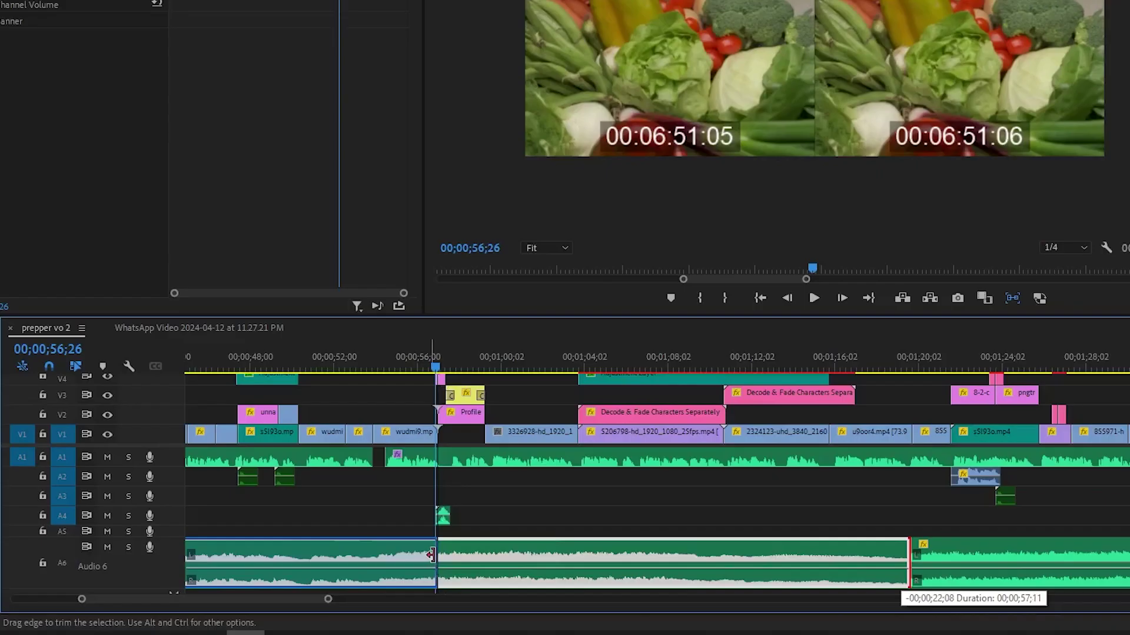
mouse_move(625, 579)
left_mouse_down()
mouse_move(473, 566)
mouse_move(546, 552)
left_mouse_up()
scroll(577, 516, "up", 2)
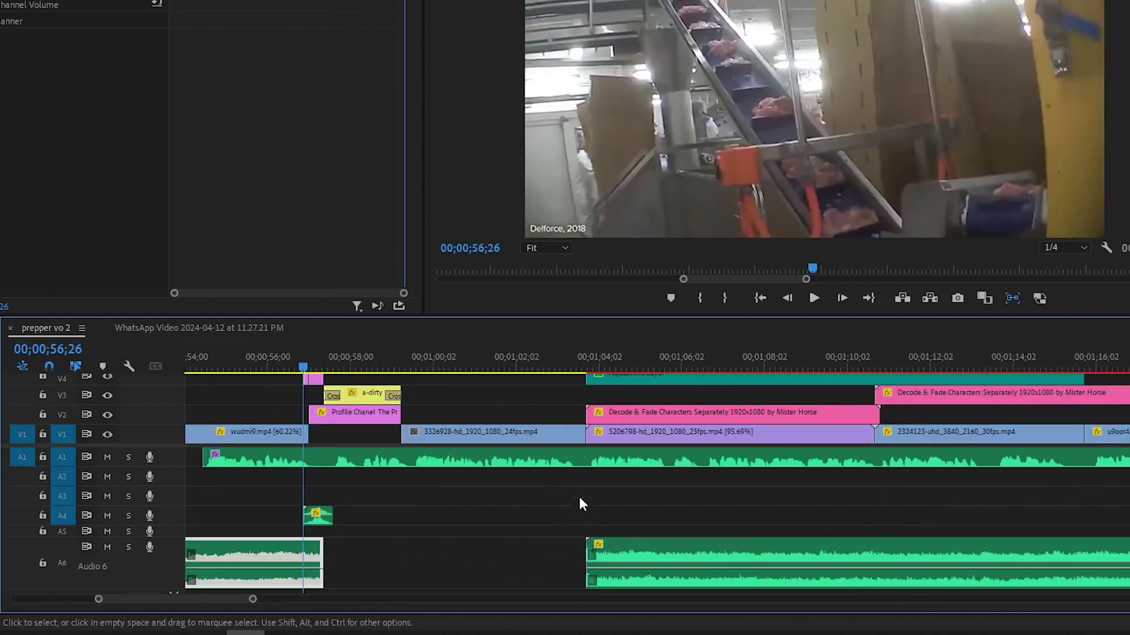
mouse_move(589, 365)
left_mouse_down()
mouse_move(616, 368)
mouse_move(586, 368)
left_mouse_up()
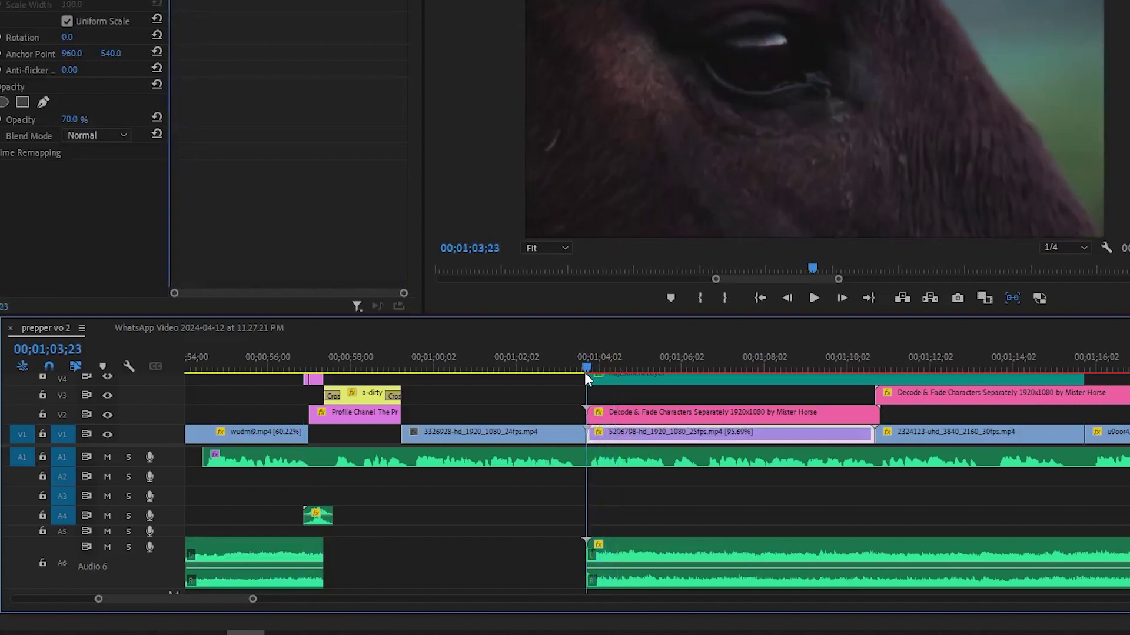
left_click_drag(326, 547, 588, 548)
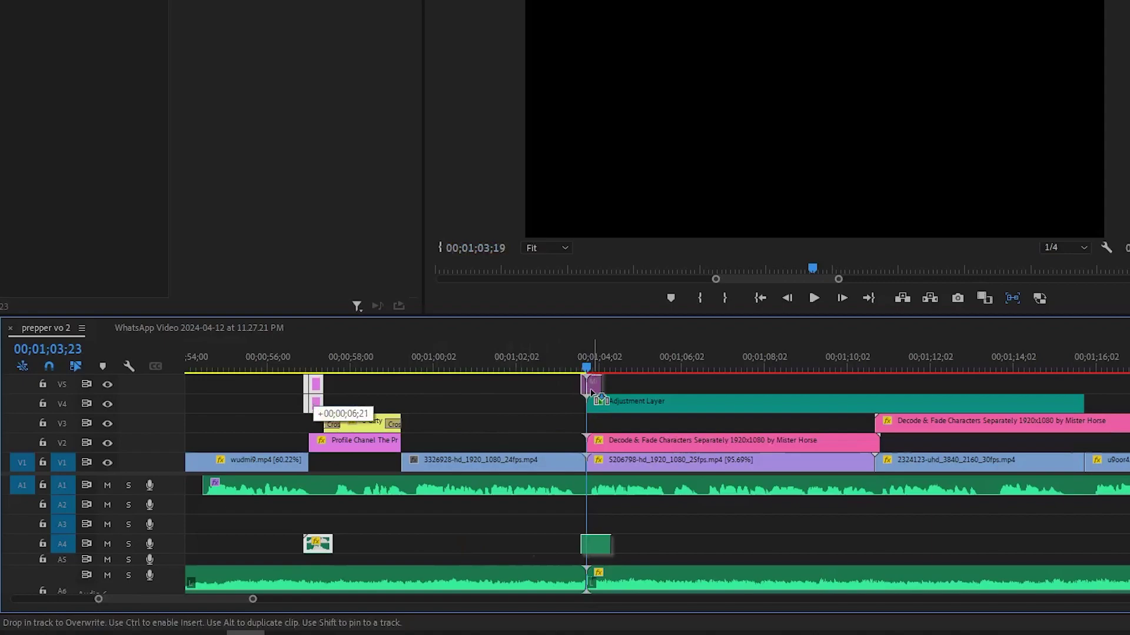
- Copy the V5 transition and its A4 sound effect to the 00;01;04 cut and preview it
left_click_drag(591, 392, 591, 393)
left_click(564, 365)
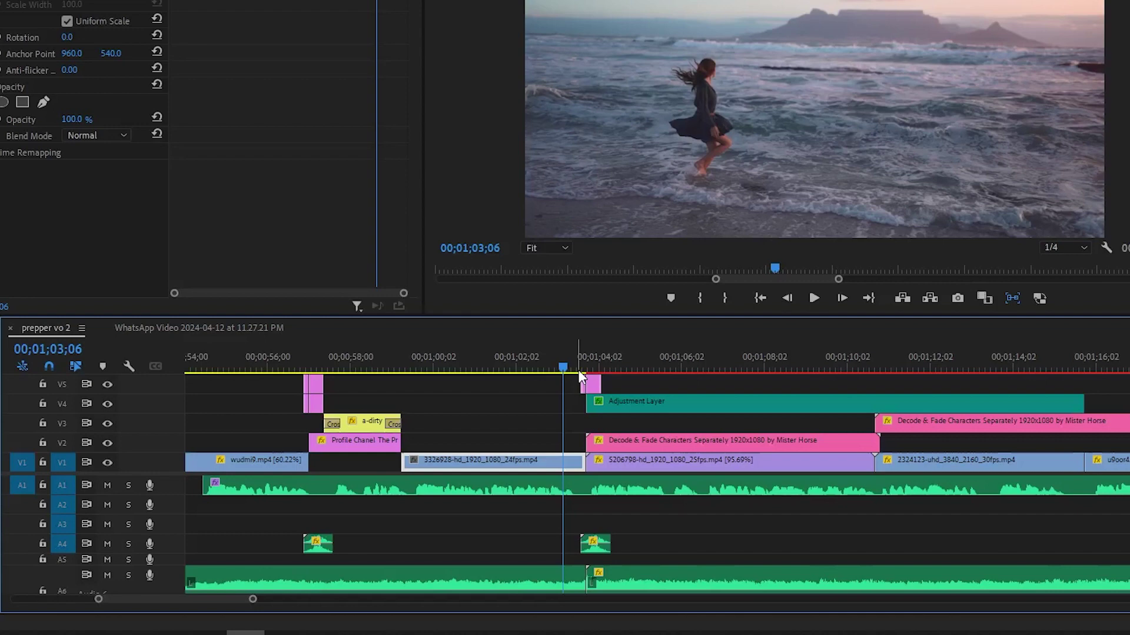
scroll(563, 433, "down", 5)
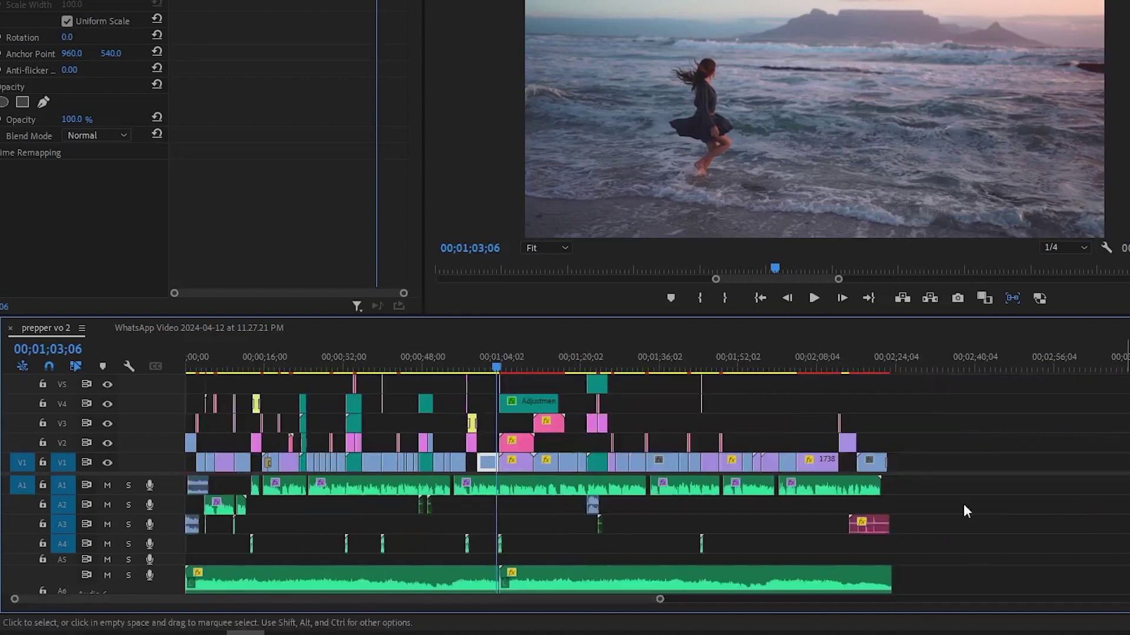
scroll(869, 532, "up", 3)
left_click(865, 462)
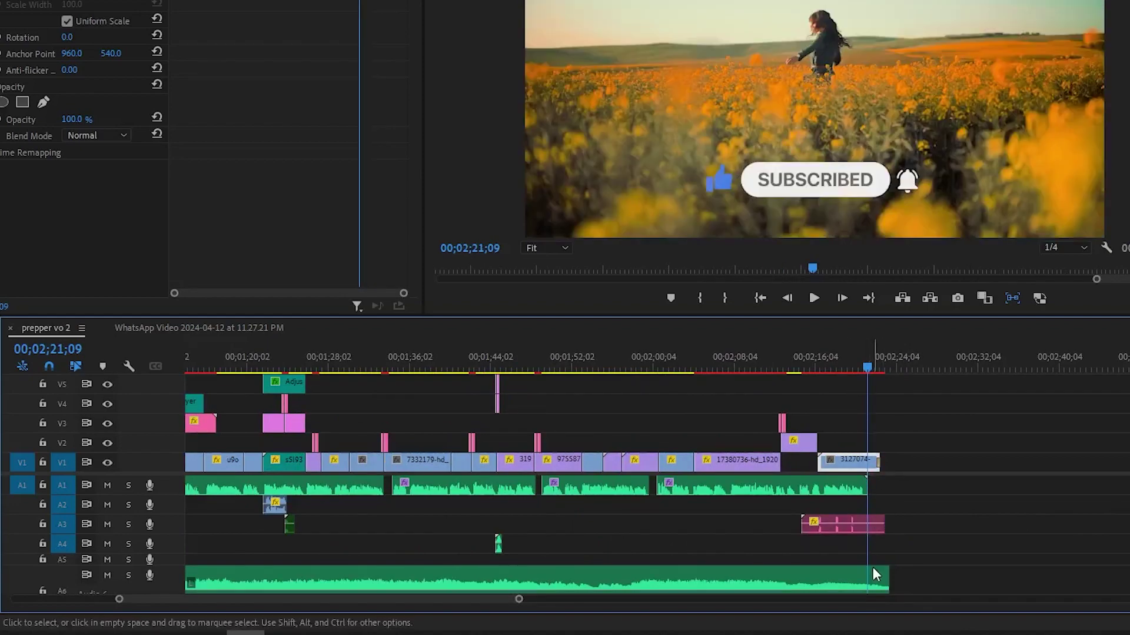
scroll(582, 591, "down", 3)
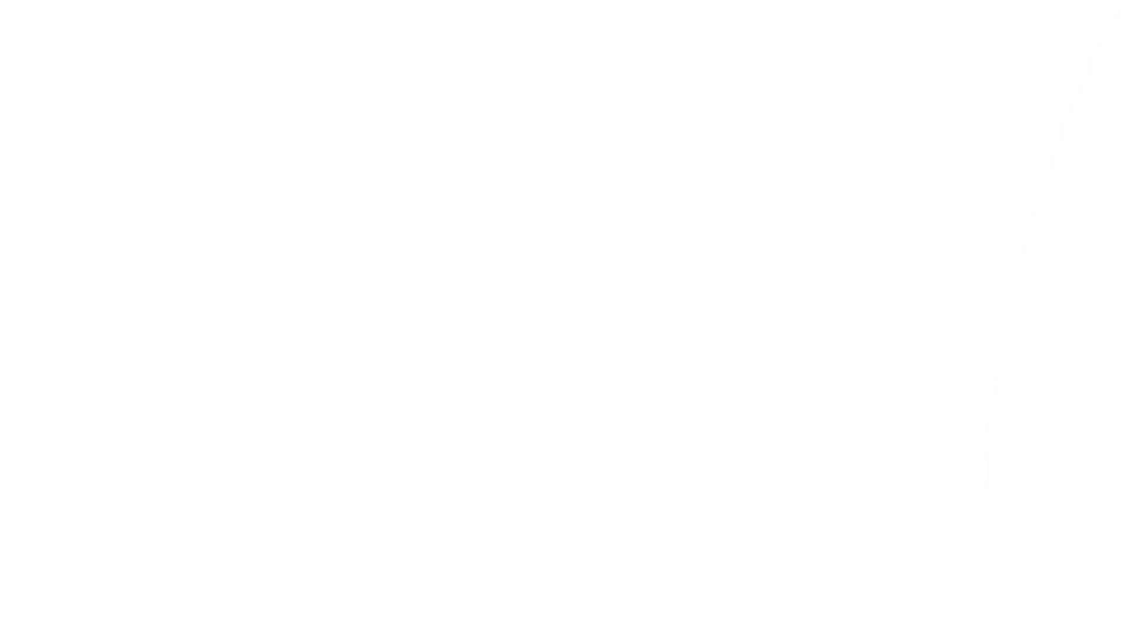